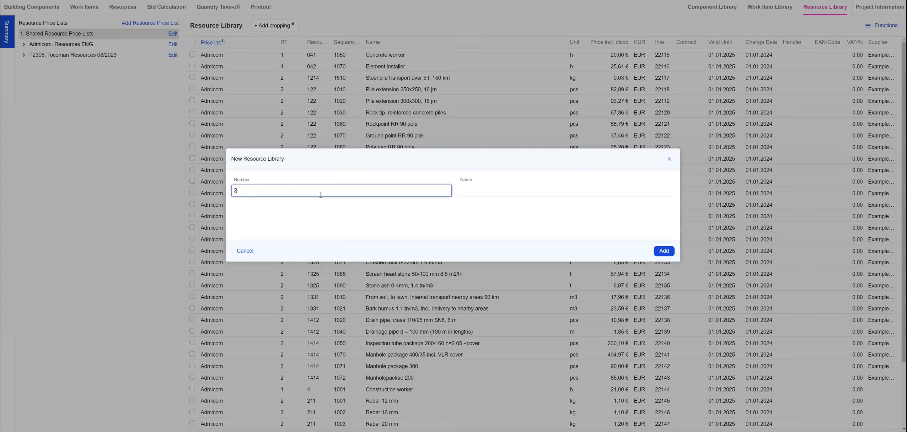
- Add a resource price list numbered 2709 and named Example Price List, and collapse the T2308 Tocoman Resources tree
key(Tab)
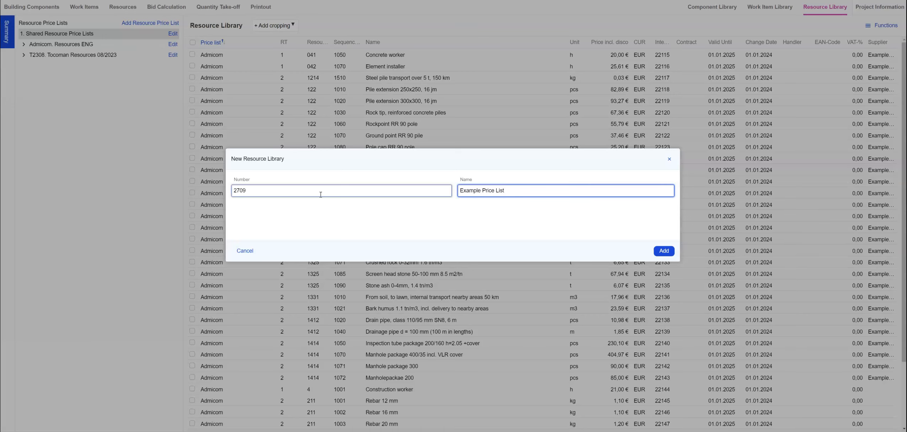
click(664, 250)
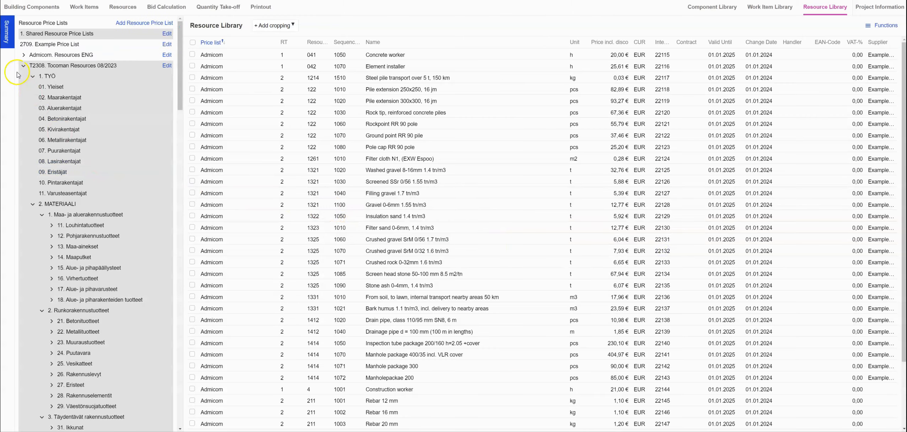
click(24, 66)
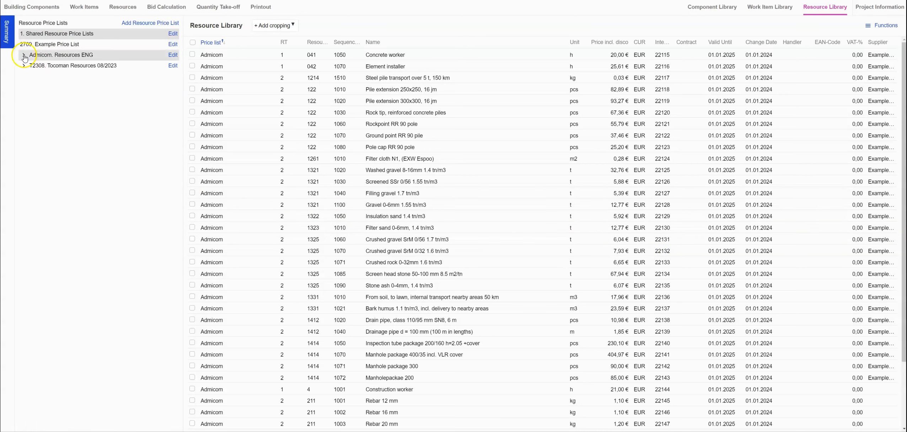
double_click(24, 57)
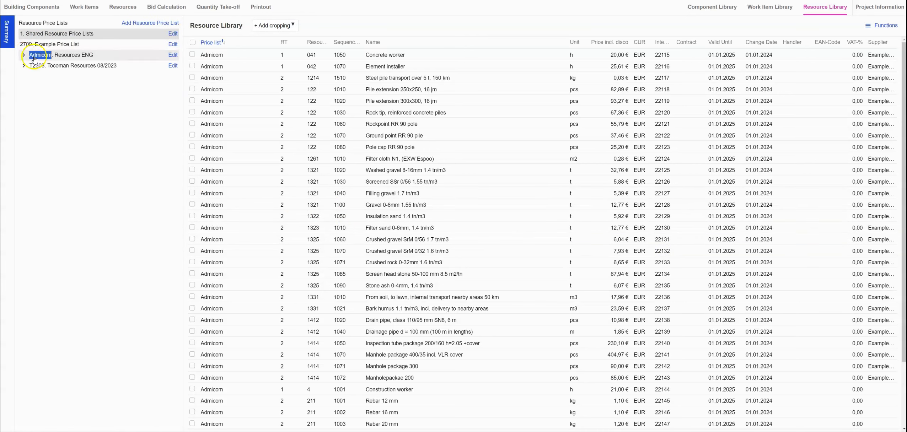
- Open price list 2709 for editing and add resource type 1 with the description work
click(174, 45)
click(298, 209)
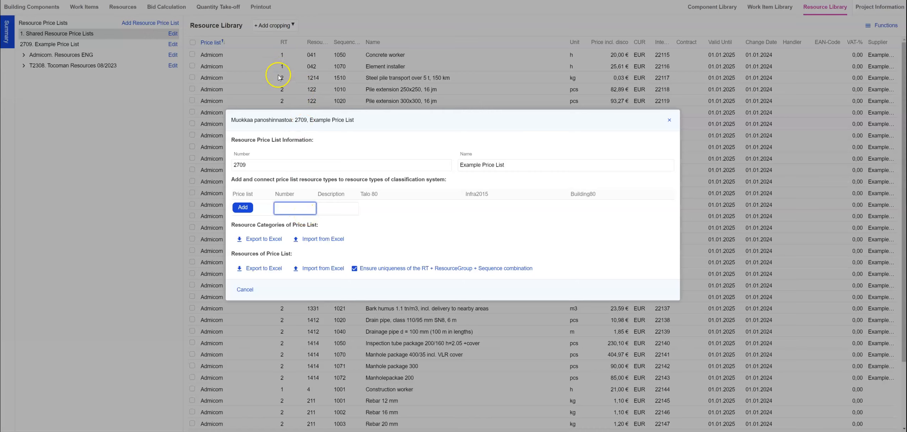
text(1)
click(343, 211)
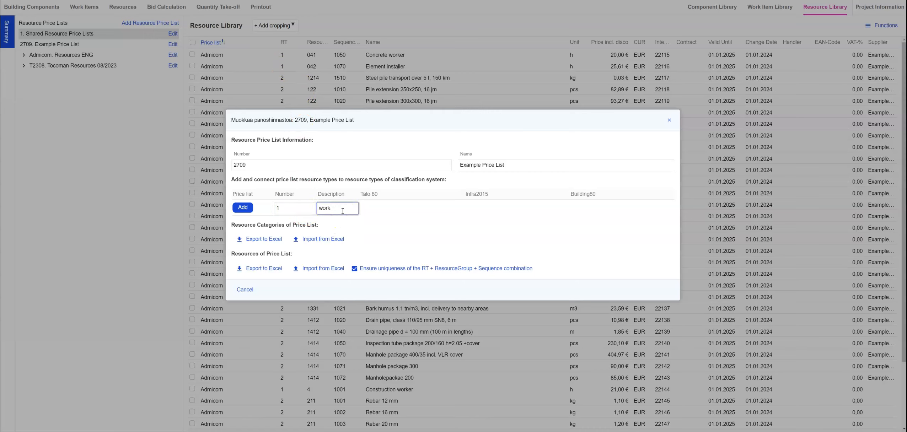
click(243, 207)
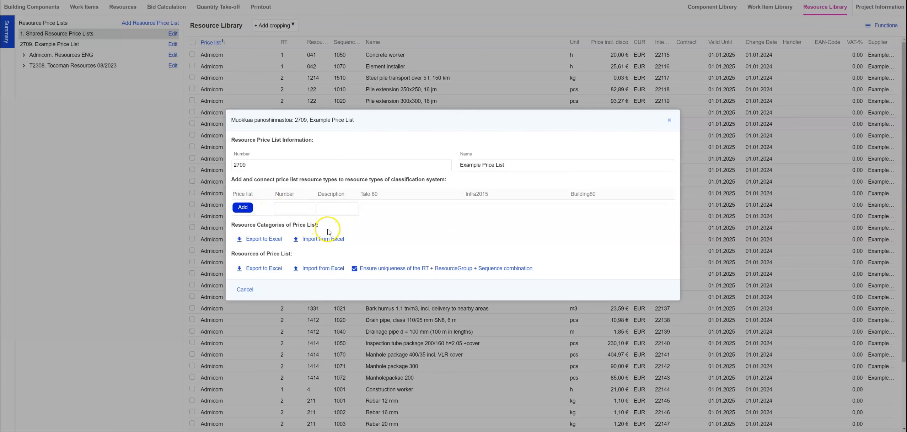
- Connect the work resource type to 1: työ in Talo 80, 1: Työ in Infra2015 and 1: work in Building80
click(300, 214)
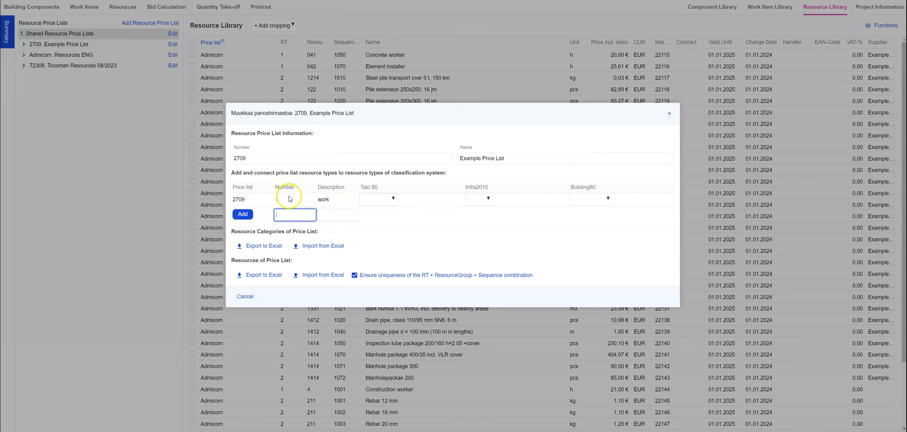
click(387, 200)
click(387, 218)
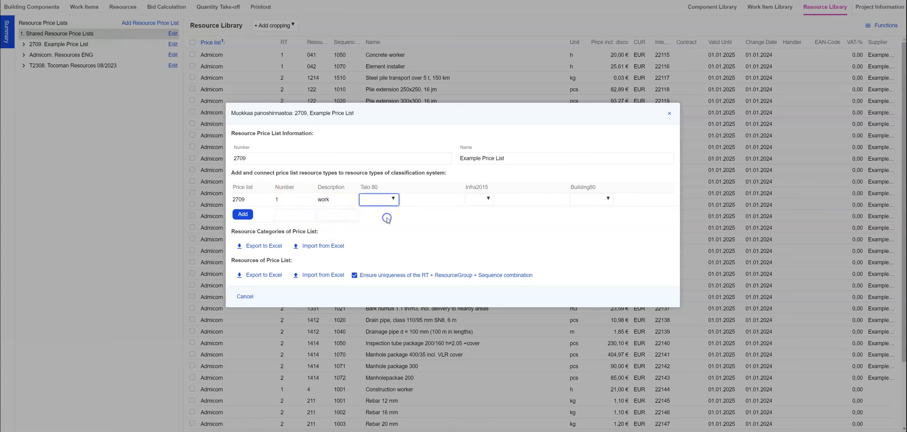
click(605, 200)
click(581, 218)
click(488, 200)
click(484, 218)
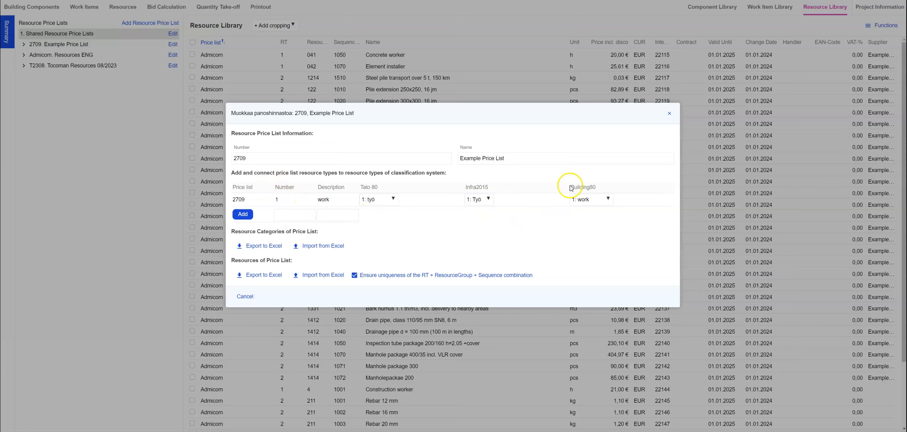
- Add resource type 2 with the description material to the price list
click(304, 215)
text(2)
click(346, 216)
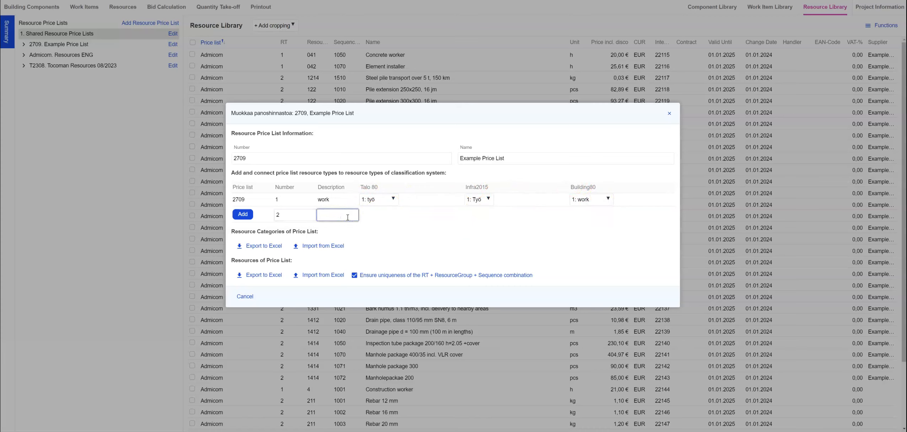
text(material)
click(243, 214)
- Connect the material resource type to 2: aine in Talo 80, 2: Aine in Infra2015 and 2: material in Building80
click(392, 209)
click(392, 235)
click(483, 203)
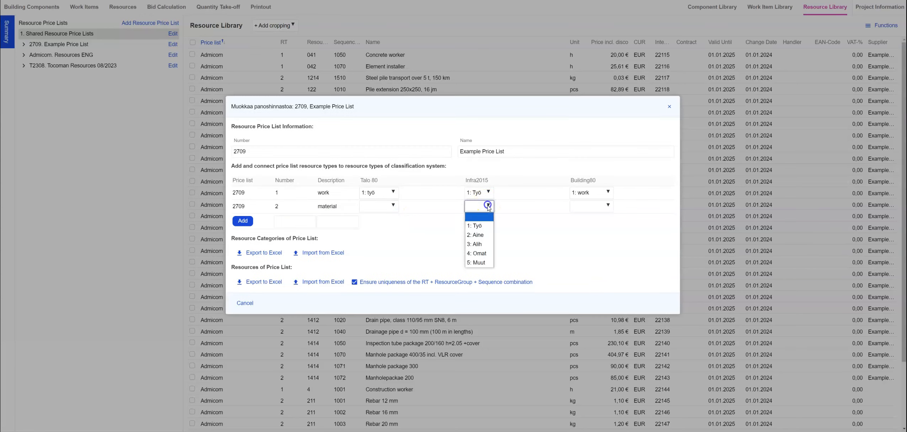
click(480, 235)
click(604, 204)
click(603, 235)
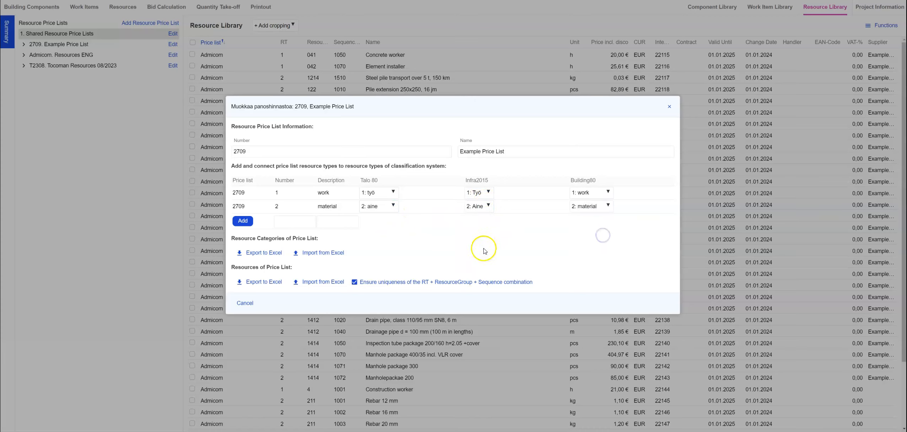
click(319, 197)
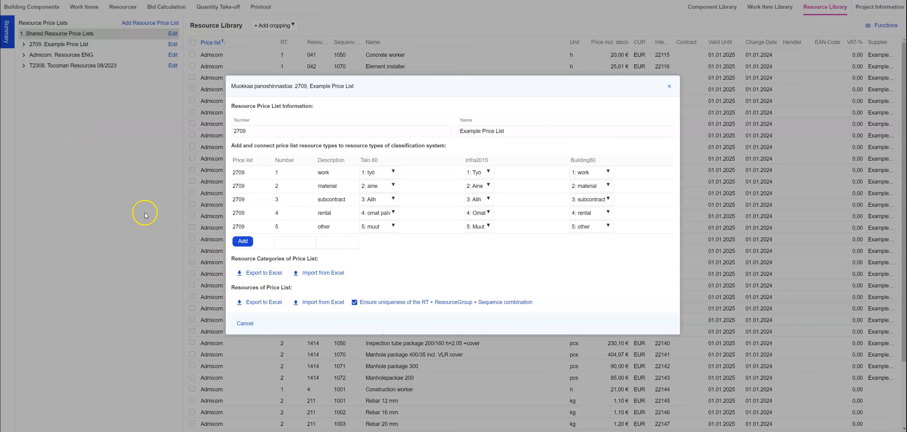
click(129, 225)
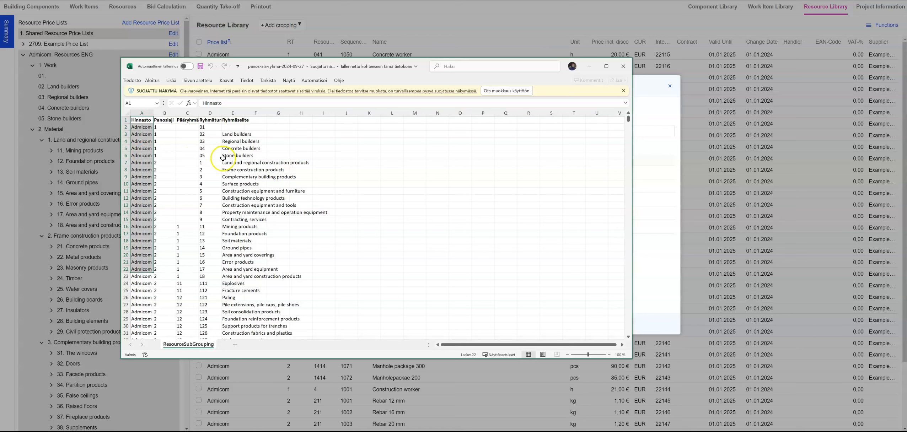
- Examine the resource type, main group, group code and description columns of the exported category spreadsheet, enlarging its window
drag(167, 120, 172, 205)
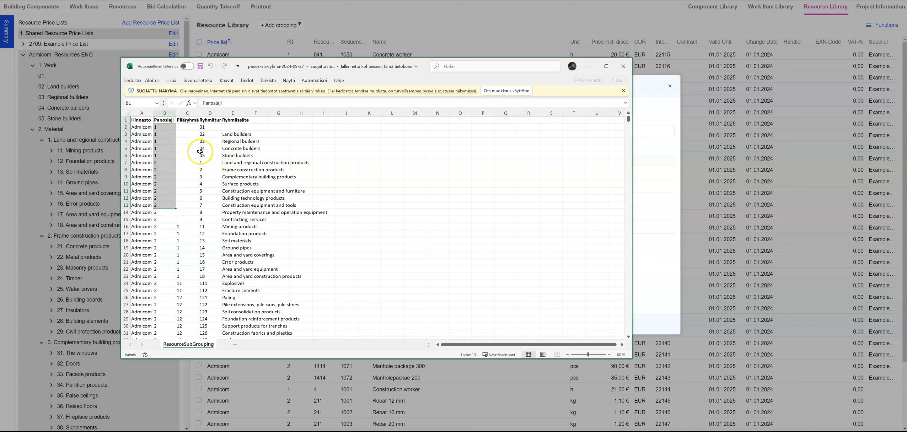
drag(189, 127, 187, 262)
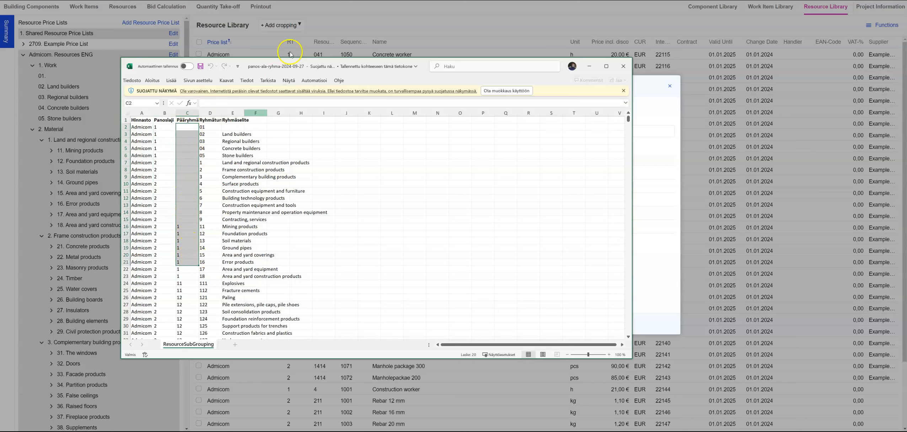
drag(213, 127, 211, 251)
drag(234, 127, 244, 262)
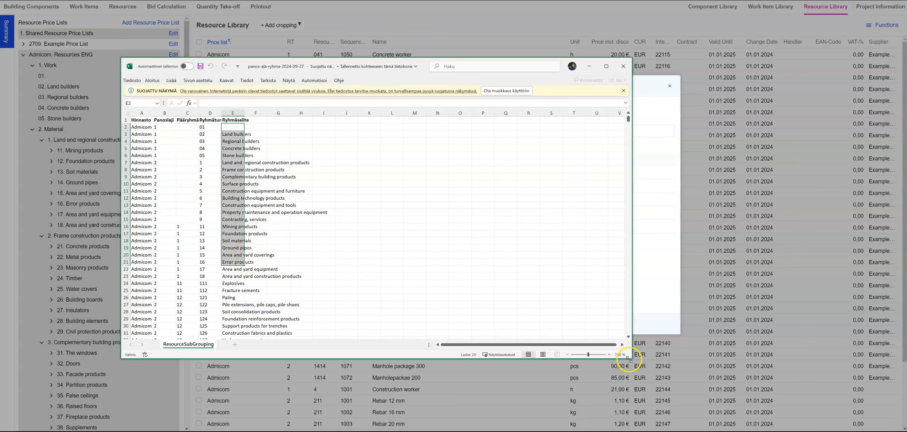
drag(633, 360, 863, 401)
click(340, 313)
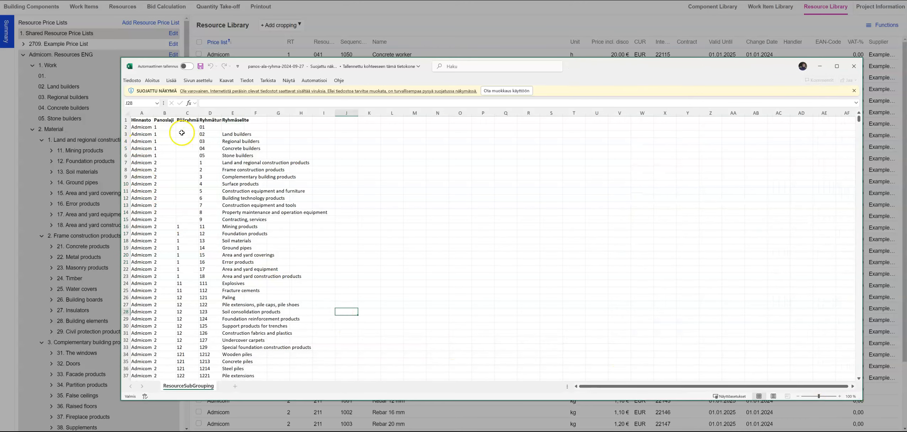
- Examine the category rows belonging to resource types 1 and 2 in the ResourceSubGrouping sheet
drag(165, 127, 168, 157)
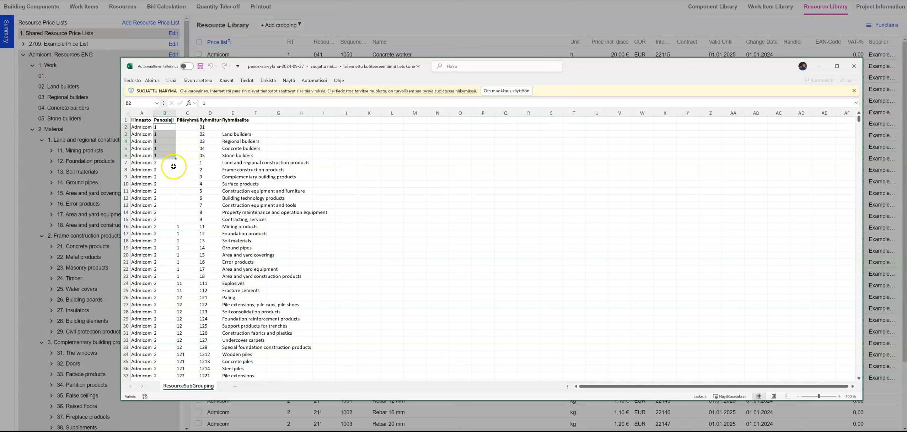
drag(167, 162, 334, 218)
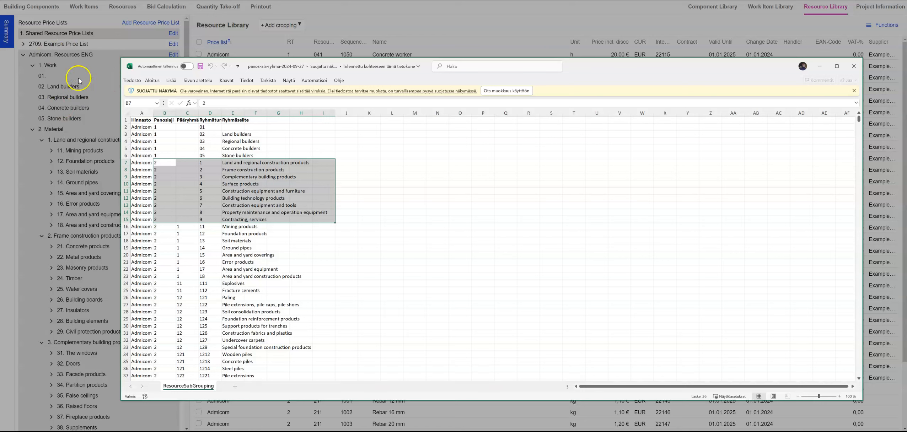
drag(139, 127, 263, 156)
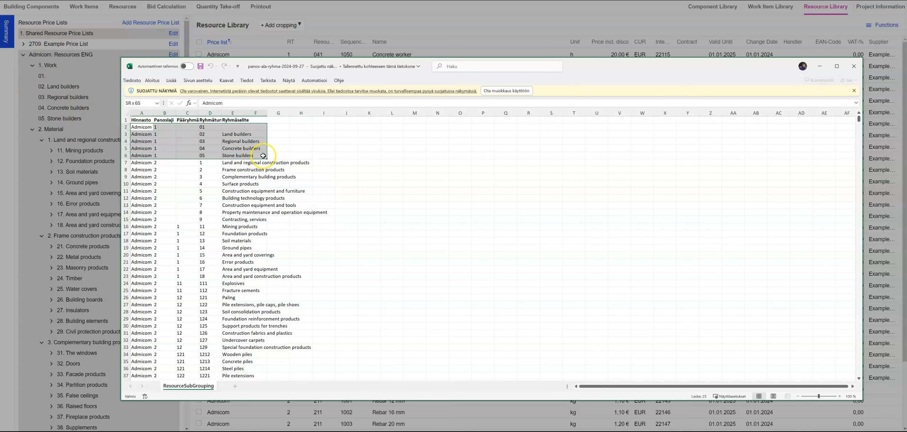
drag(141, 163, 254, 263)
scroll(247, 251, down, 10)
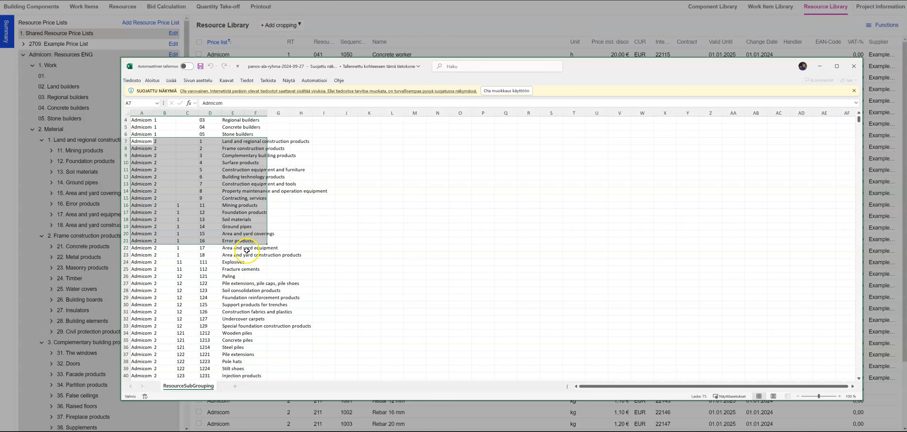
scroll(249, 255, up, 10)
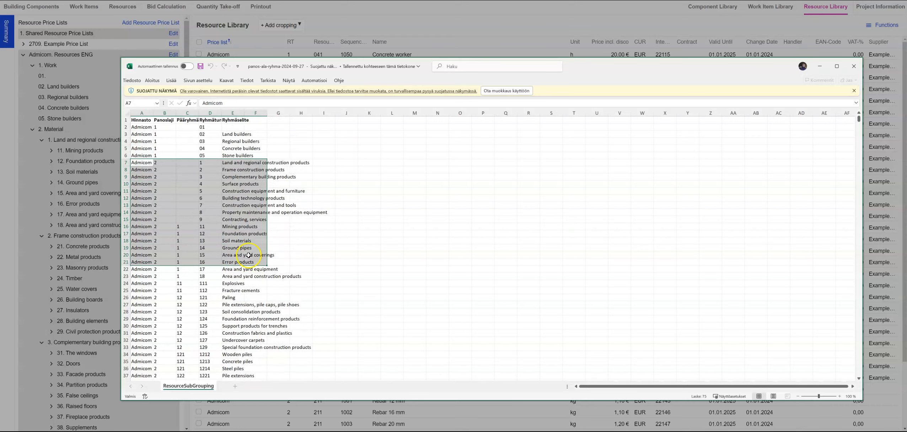
click(295, 259)
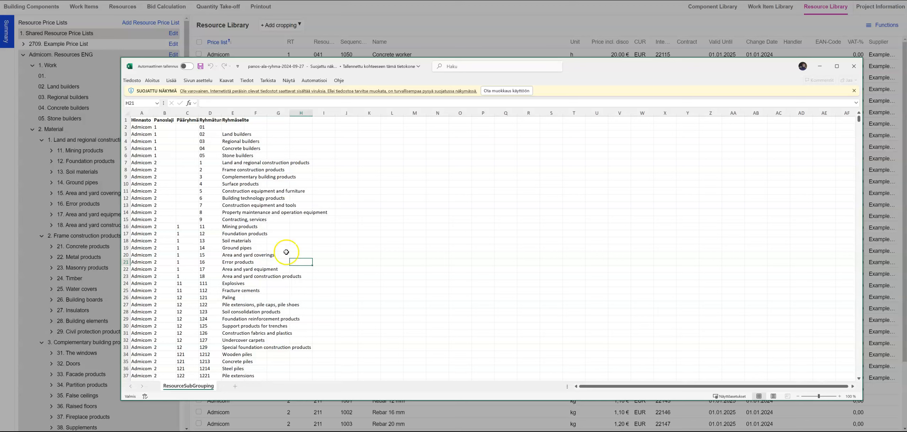
- Examine how the main group codes link Land and regional construction products, Mining products and Foundation products to their subgroups
drag(134, 162, 301, 163)
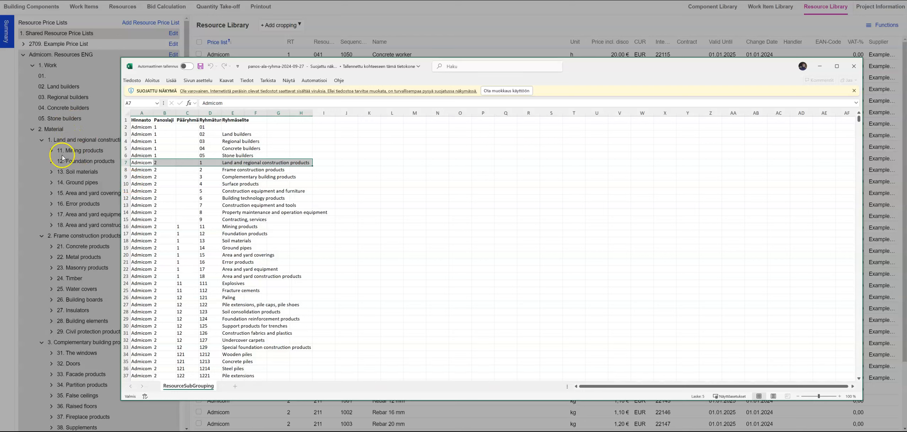
drag(146, 227, 295, 278)
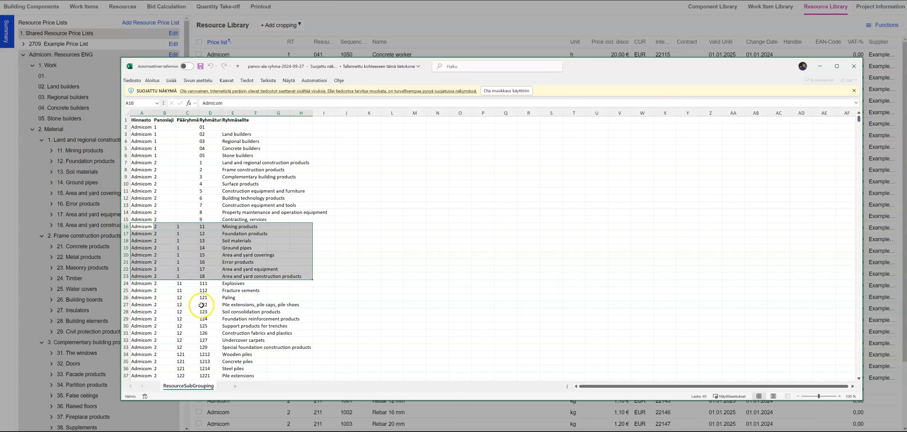
click(211, 228)
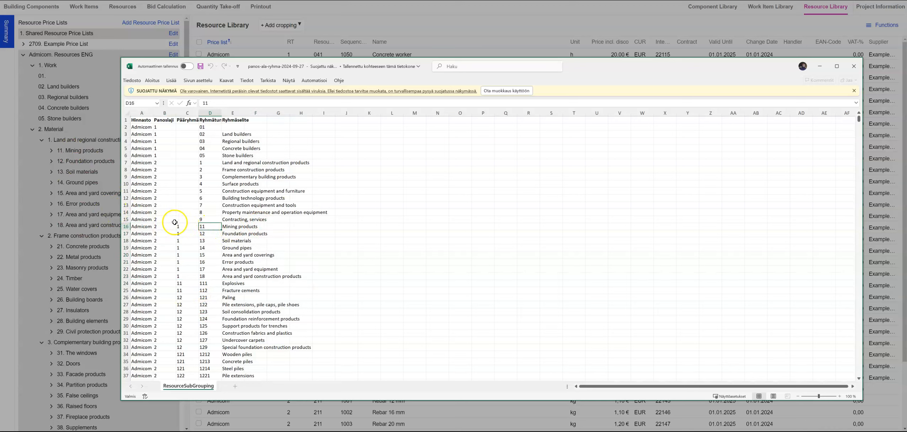
drag(183, 227, 253, 227)
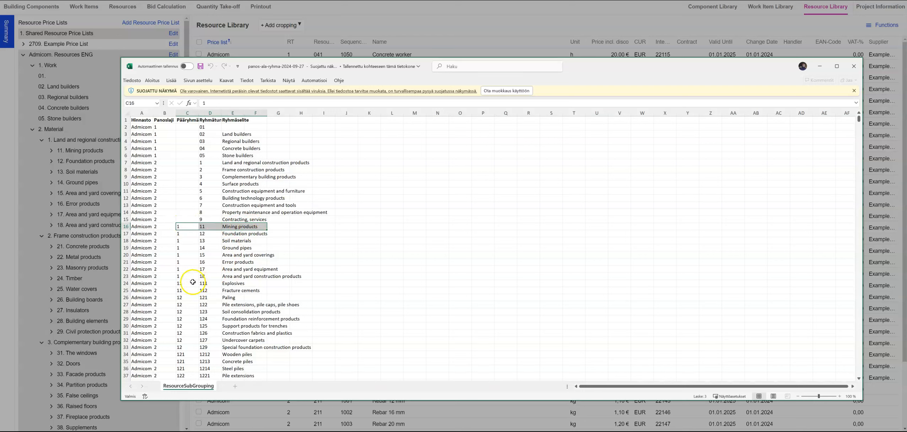
drag(186, 284, 248, 290)
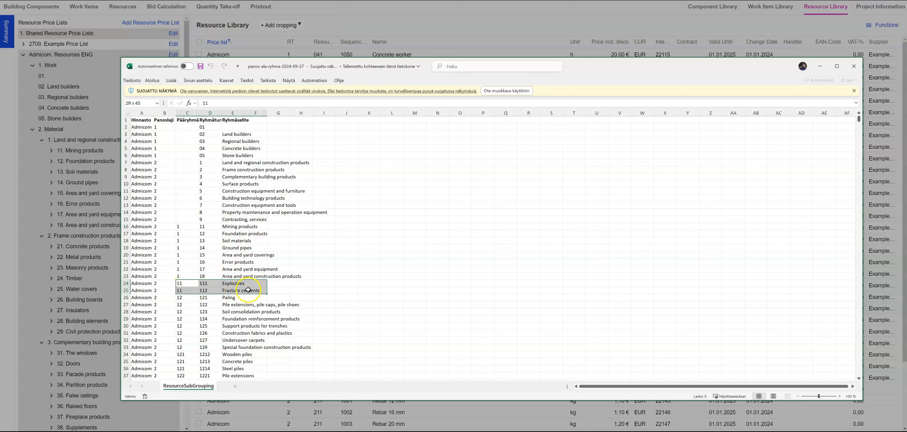
drag(179, 234, 251, 235)
drag(179, 298, 244, 348)
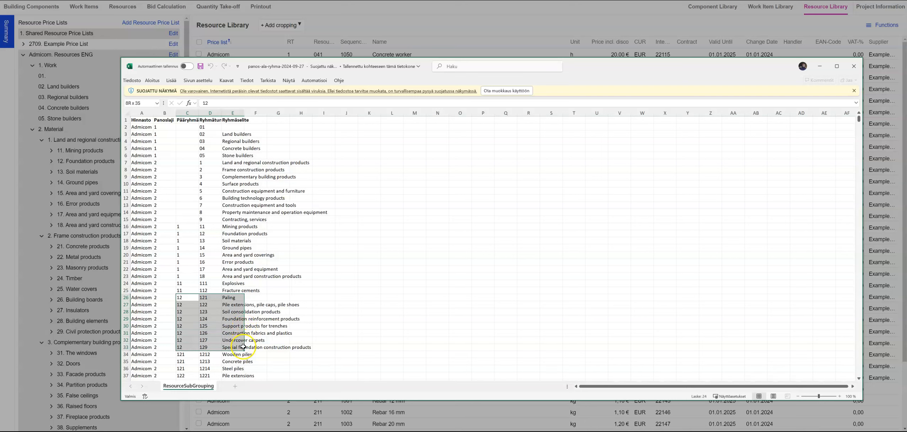
- Examine how the Paling group 121 and its neighbouring groups link to their four-digit subgroups
scroll(248, 332, down, 1)
scroll(231, 270, down, 1)
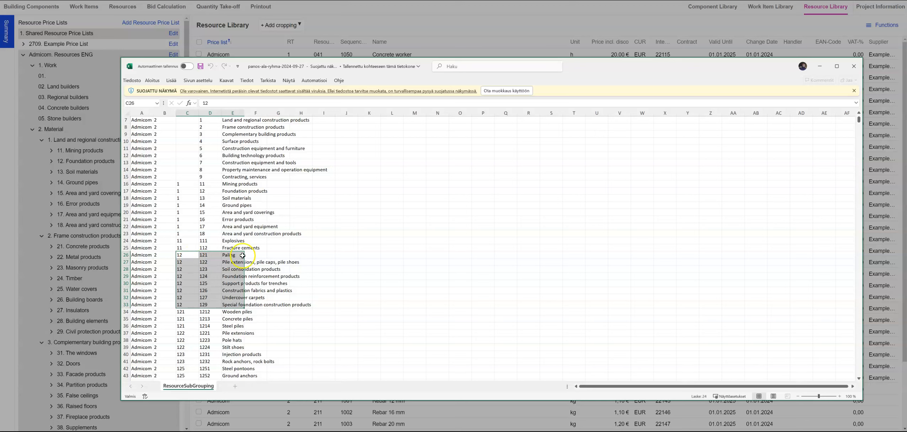
click(188, 255)
drag(198, 256, 243, 261)
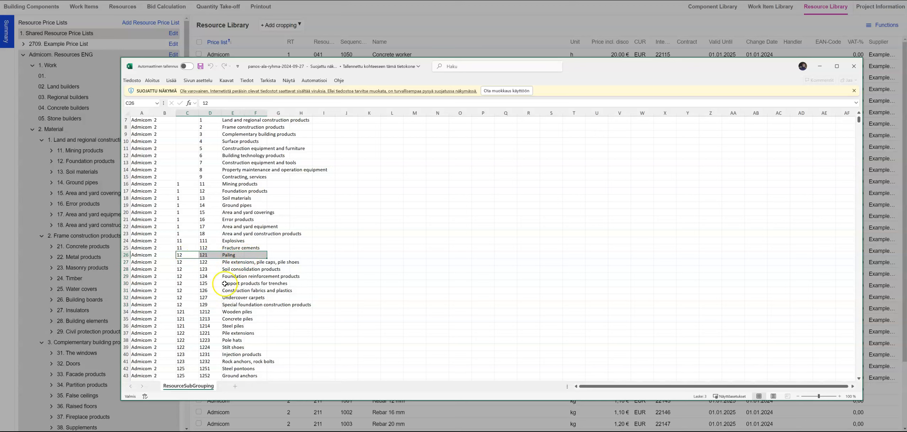
drag(190, 314, 201, 320)
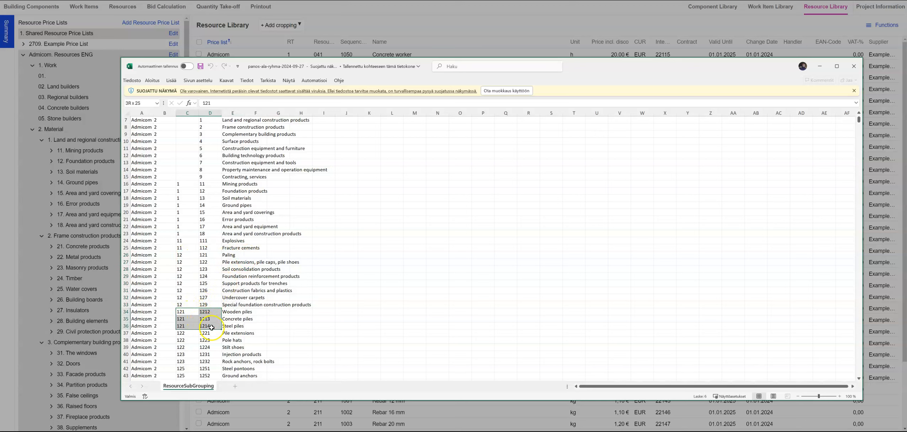
scroll(241, 360, down, 6)
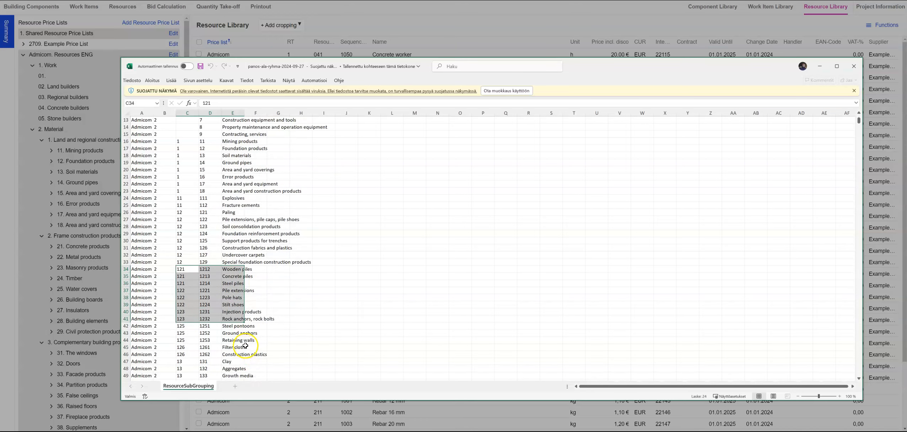
- Examine the deeper subgroup rows of the category spreadsheet down through the masonry products, and the first rows of every column
scroll(253, 298, down, 20)
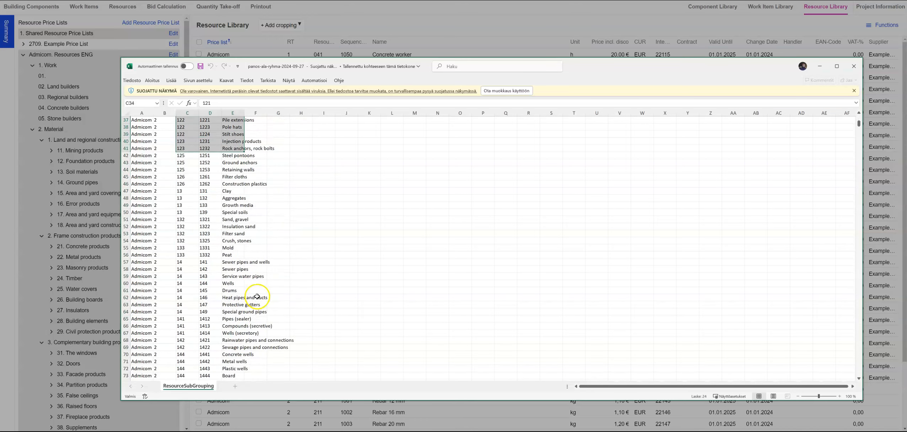
scroll(232, 311, down, 20)
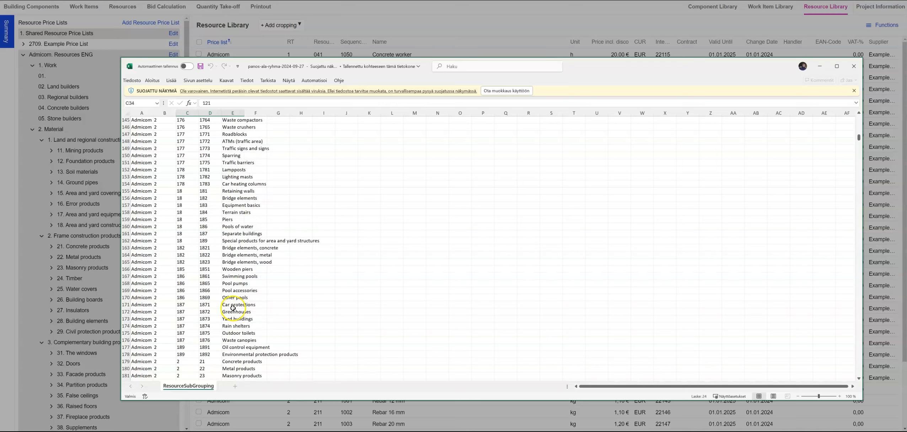
scroll(247, 308, down, 20)
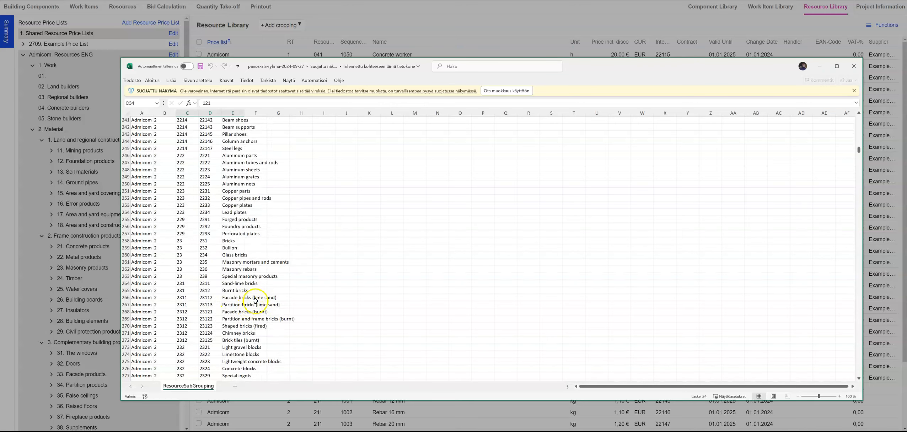
scroll(264, 301, down, 5)
scroll(271, 300, up, 16)
scroll(274, 299, up, 20)
scroll(277, 296, up, 20)
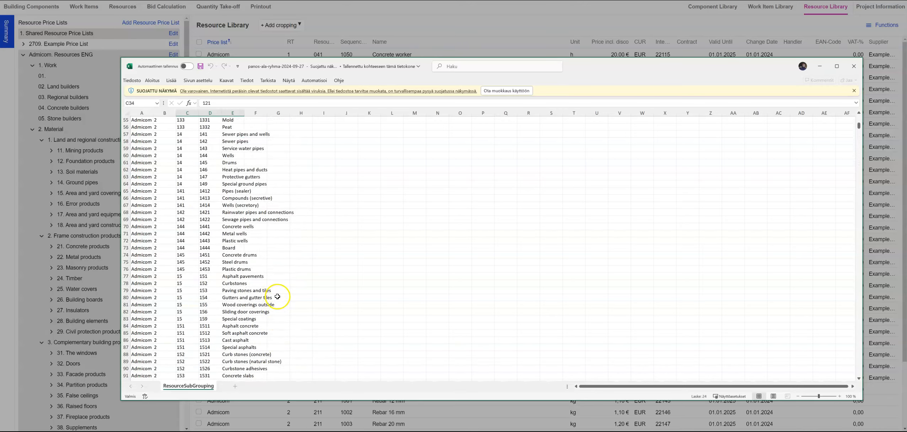
scroll(746, 158, up, 3)
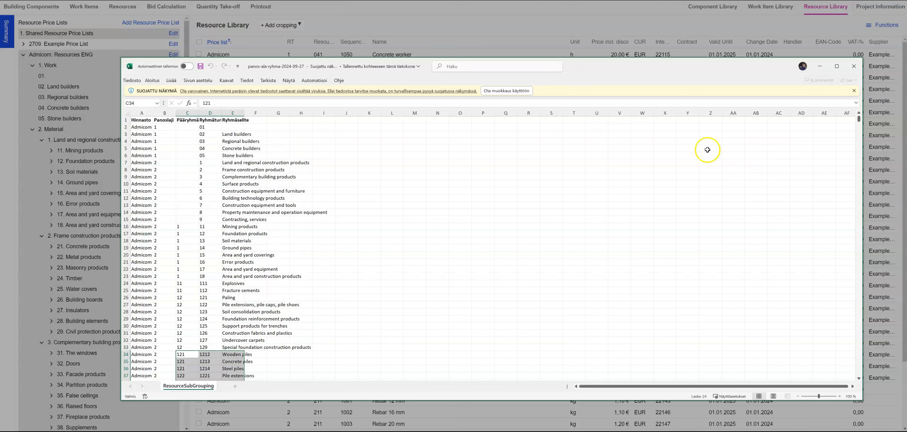
drag(143, 130, 310, 221)
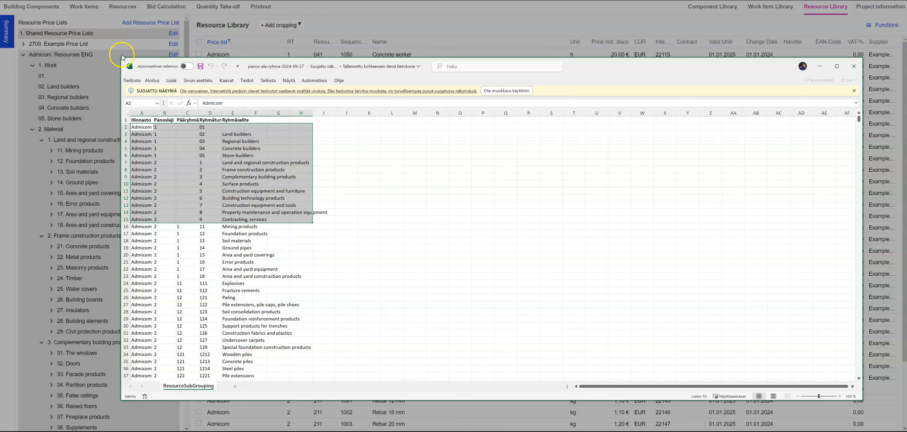
- Enable editing of the category spreadsheet and set the first row's price list number in cell A2 to 2709
click(509, 91)
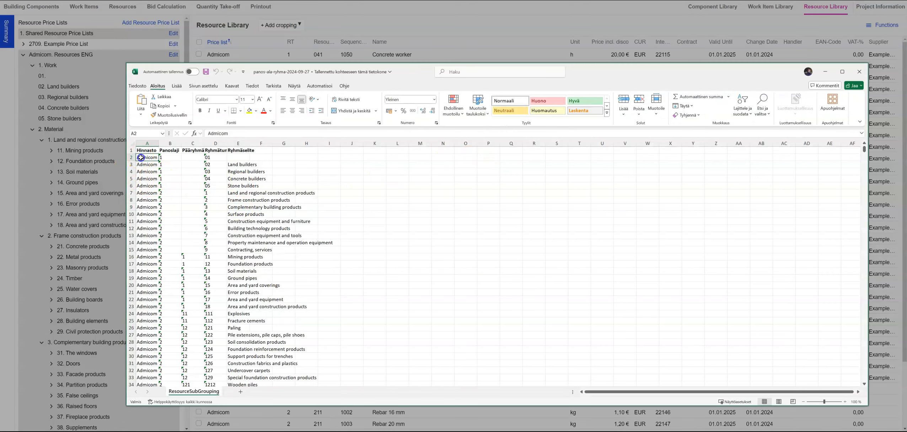
text(2709)
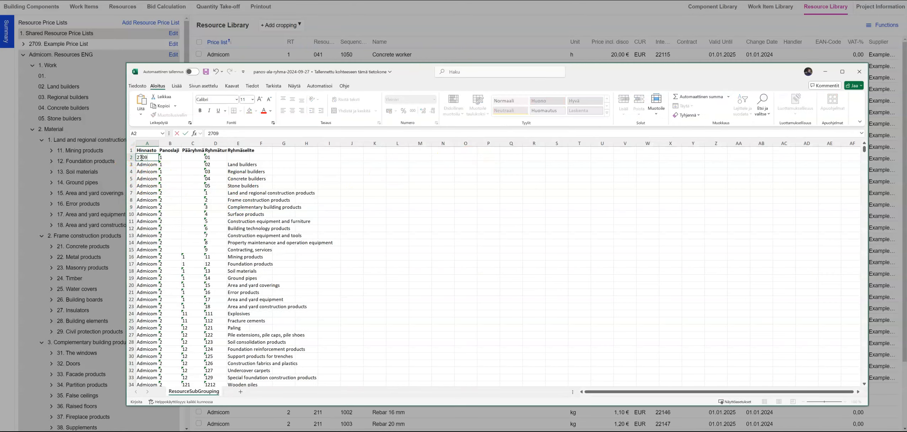
key(Return)
- Fill the price list number 2709 down the whole Hinnasto column through row 1997
click(144, 157)
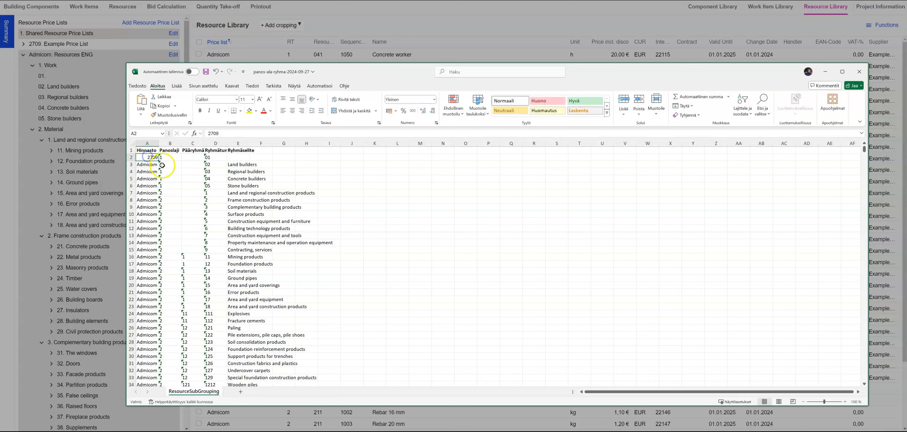
drag(159, 161, 148, 366)
scroll(162, 373, down, 6)
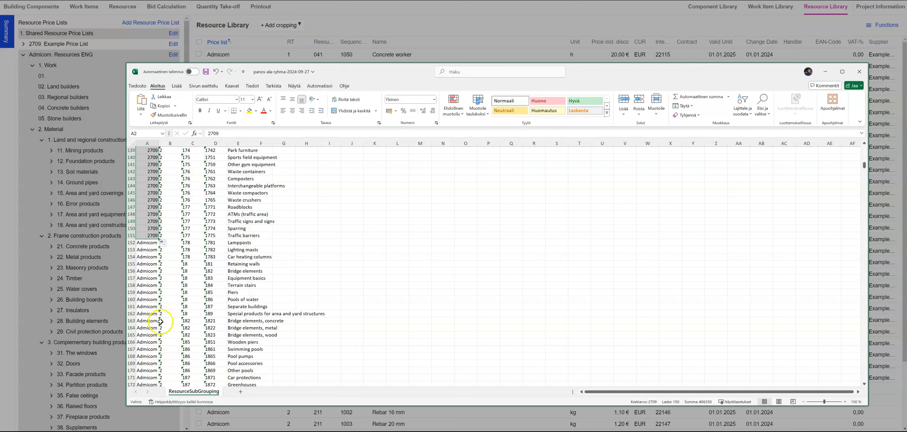
drag(159, 239, 175, 408)
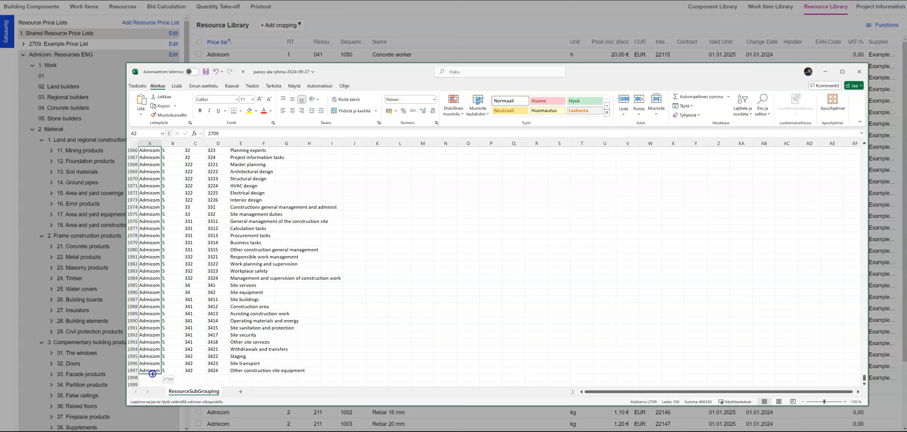
drag(153, 374, 153, 374)
click(354, 321)
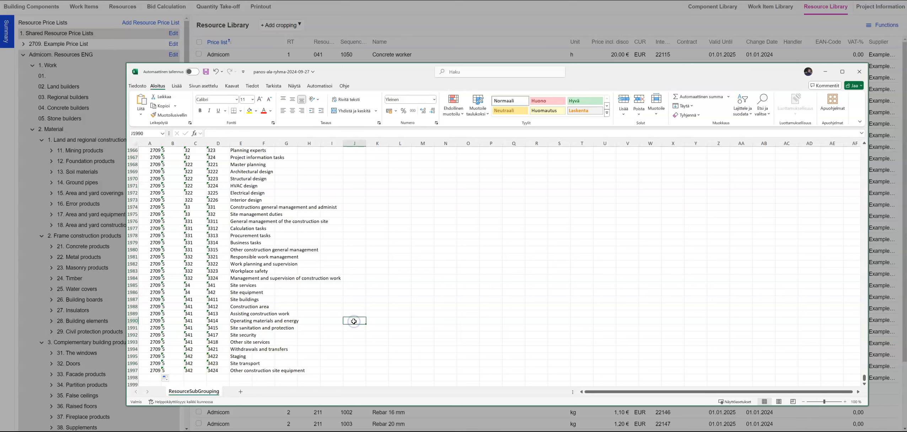
- Save and close the category spreadsheet, and import panos-ala-ryhma-2024-09-27 as resource categories of the price list
key(ctrl+s)
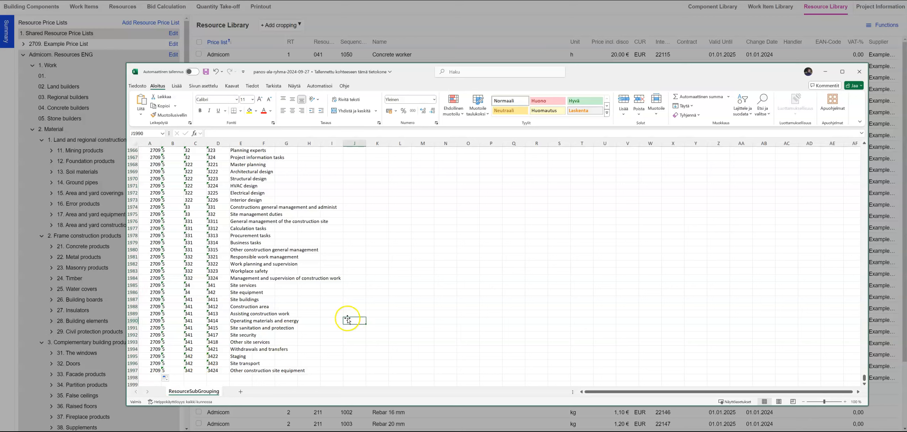
click(860, 73)
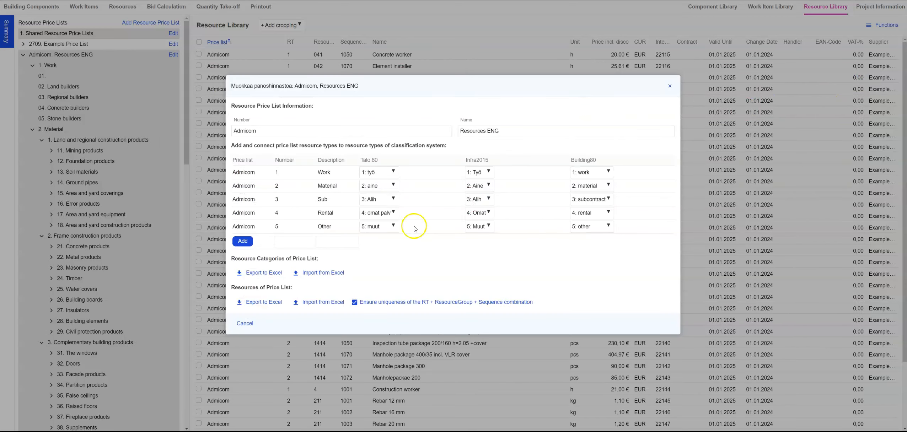
click(318, 277)
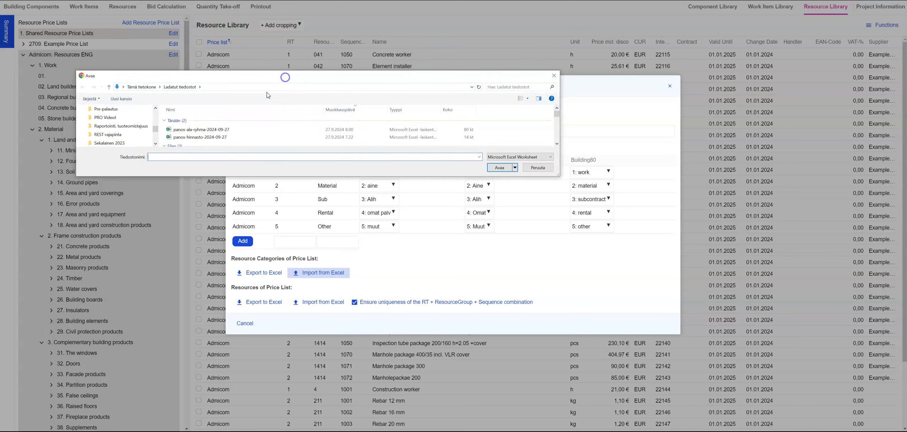
click(238, 130)
click(500, 167)
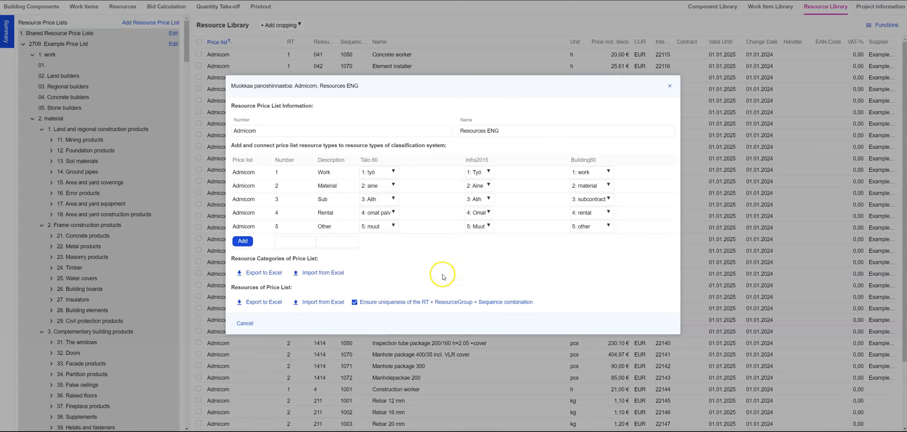
- Close the price list dialog and collapse the Example Price List's material, subcontract, rental and other branches and the Admicom price list
click(149, 89)
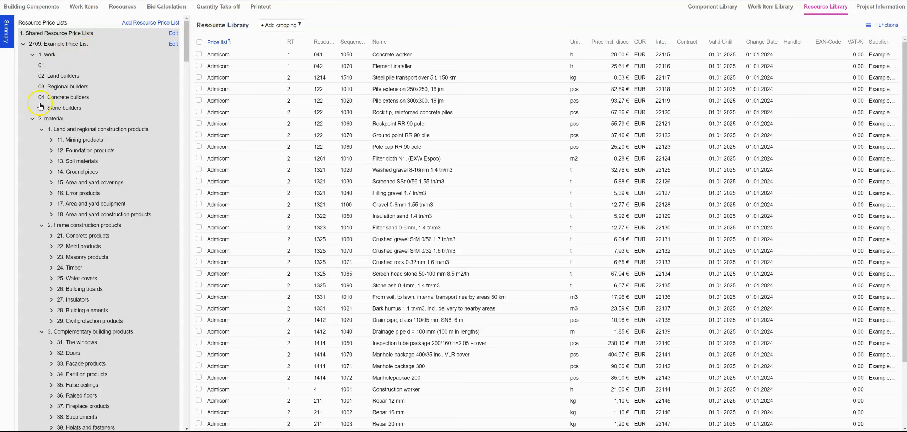
click(31, 119)
click(32, 129)
click(32, 140)
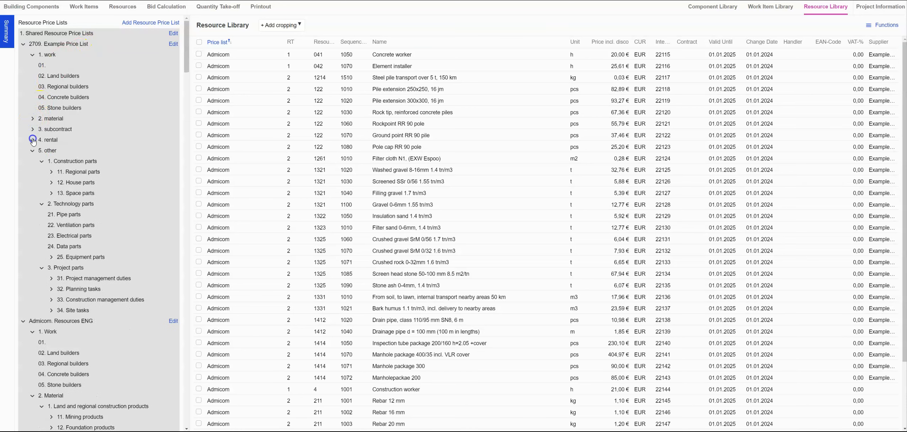
click(32, 151)
click(23, 162)
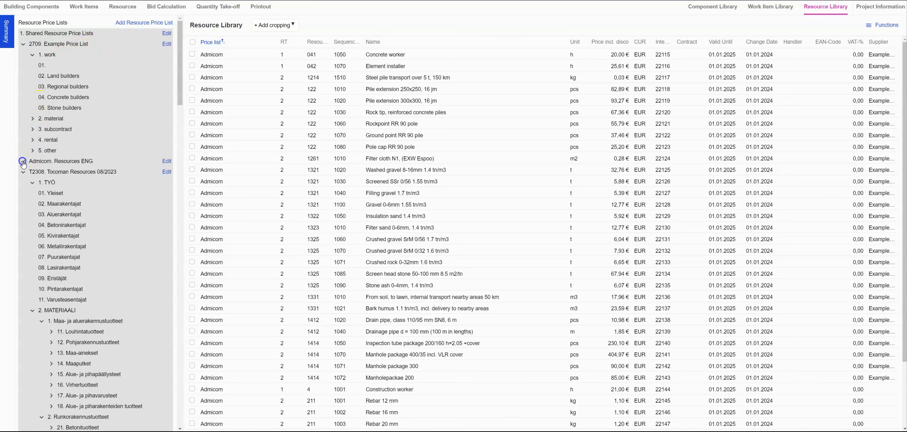
click(83, 64)
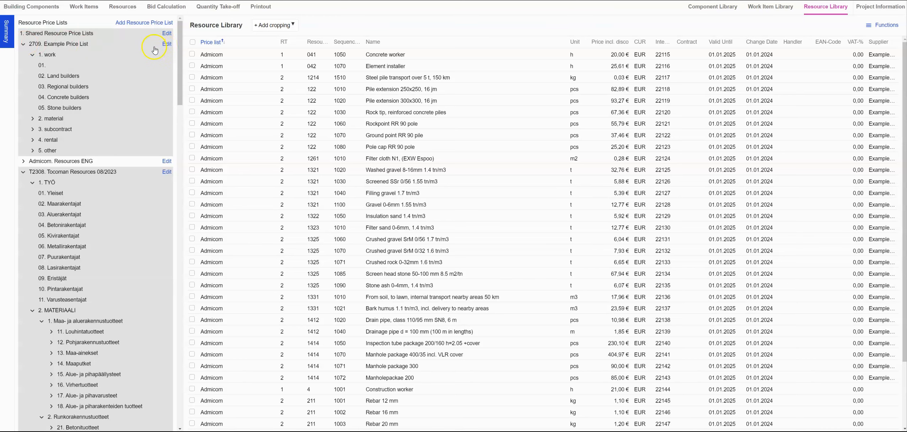
- Export the resources of the 2709 Example Price List to Excel and enable editing of the exported file
click(167, 45)
click(167, 45)
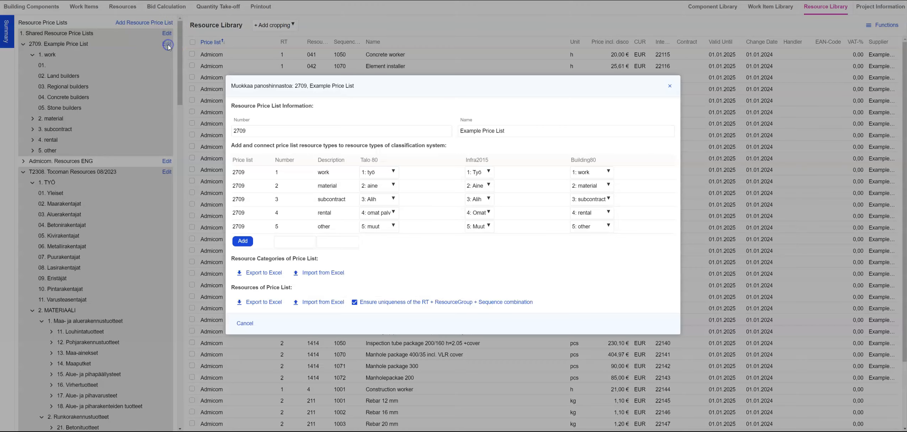
click(268, 309)
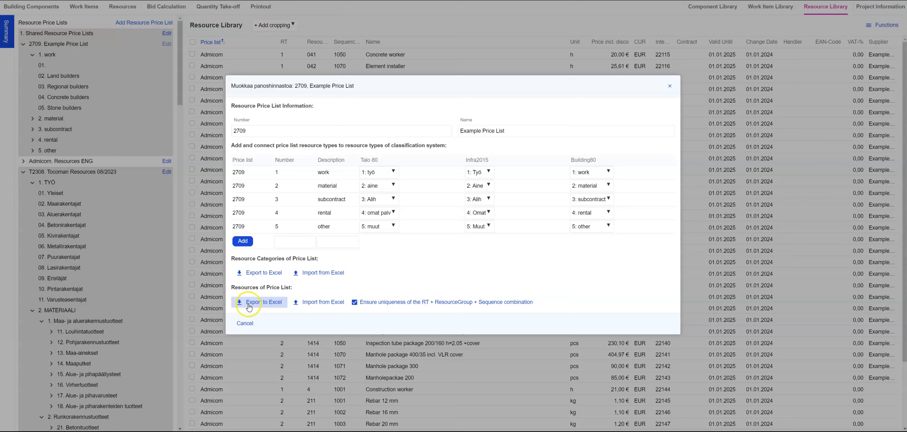
click(330, 304)
click(311, 306)
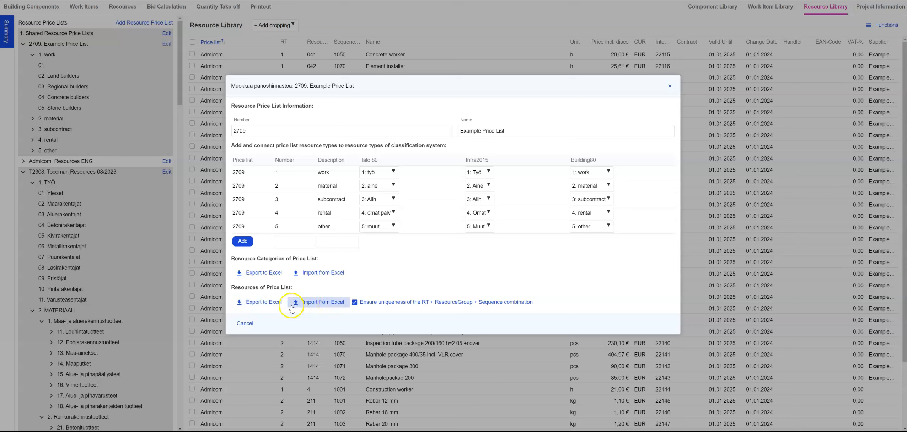
click(271, 307)
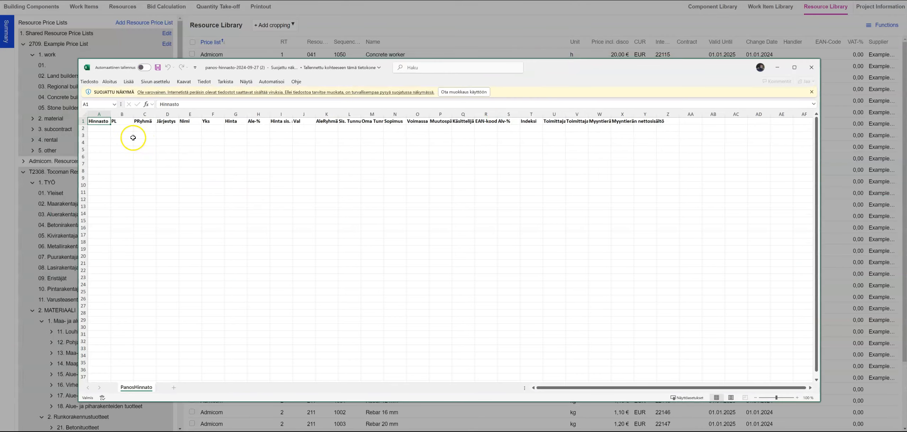
click(444, 92)
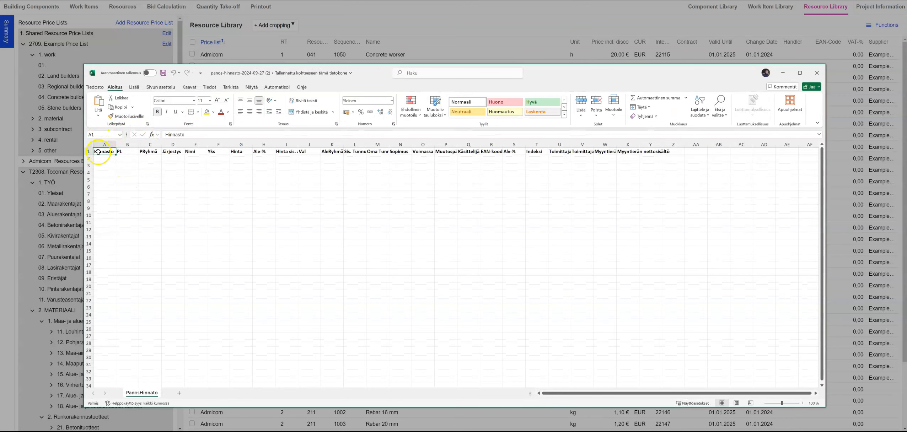
- Examine the resource sheet's column headers from PL to Hinta sis. ale, widening the Hinta sis. ale column
key(Right)
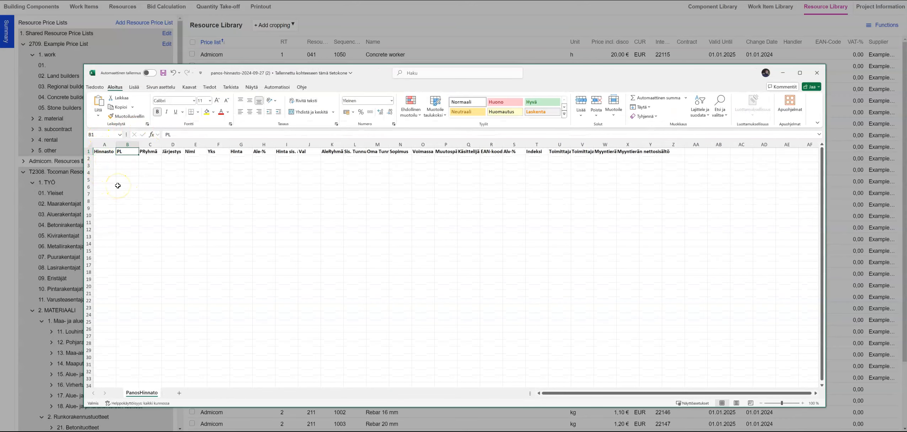
key(Right)
key(Right)
key(Right)
key(Right)
key(Right)
key(Right)
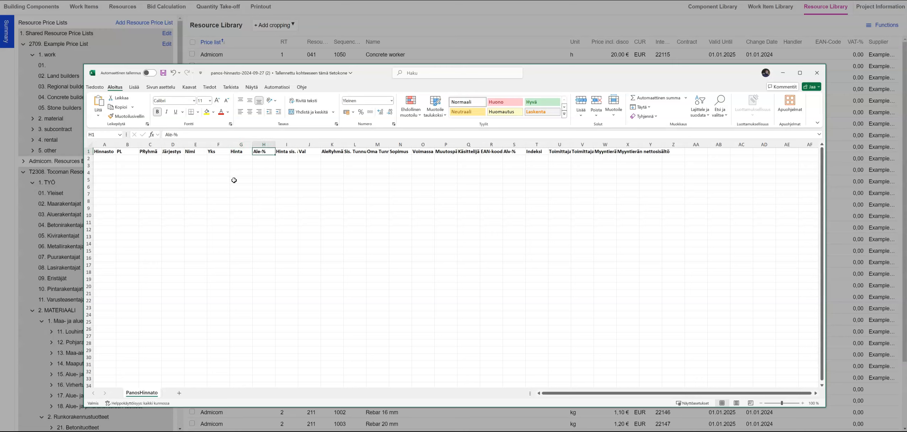
key(Right)
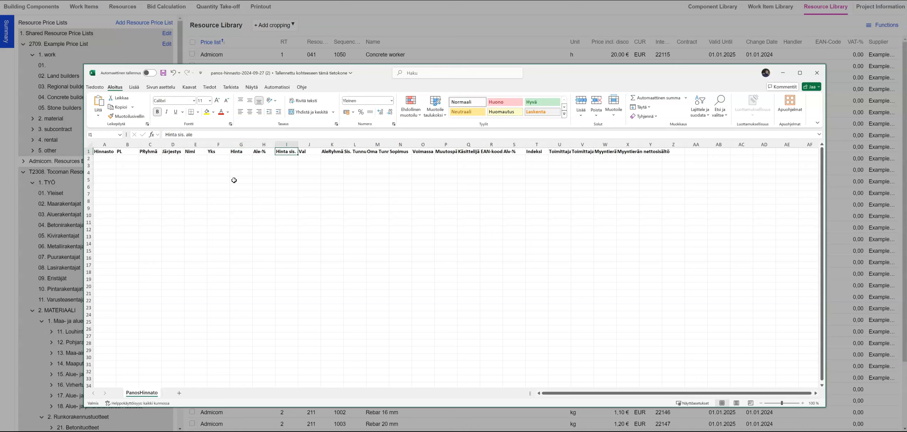
drag(299, 142, 318, 146)
- Examine the remaining resource column headers from Val through Myyntierän nettosisältö
key(Right)
key(Right)
key(Right)
key(Right)
key(Right)
key(Right)
key(Right)
key(Right)
key(Right)
key(Right)
key(Right)
key(Right)
key(Right)
key(Right)
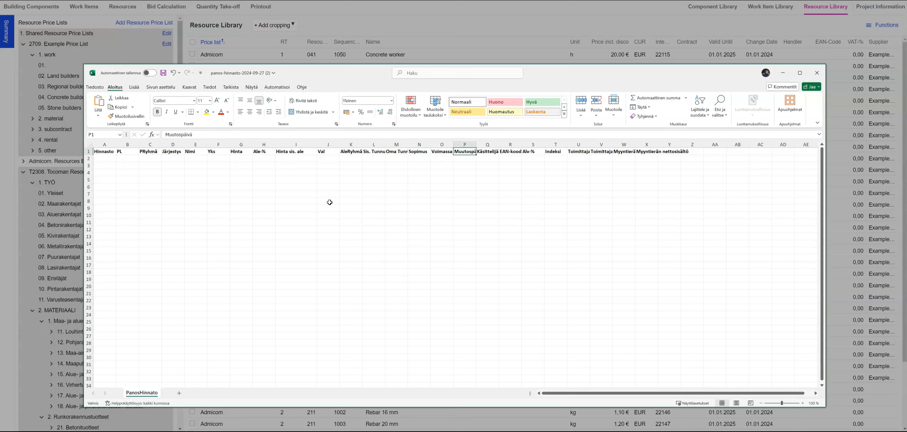
key(Right)
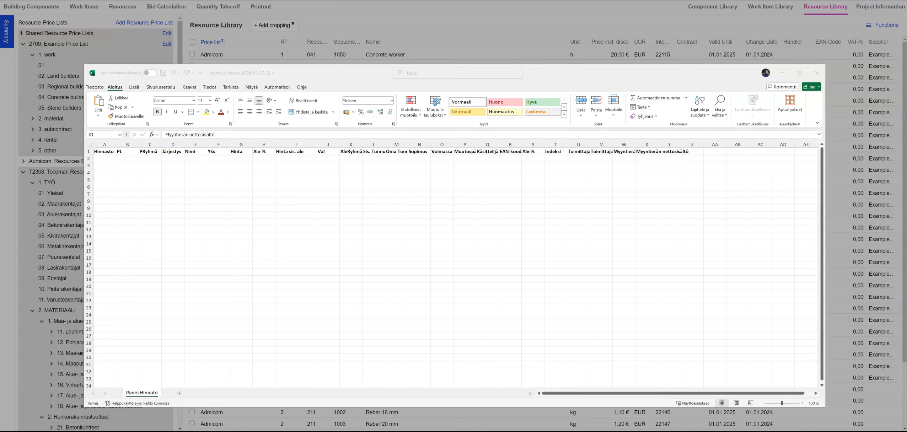
- Paste the copied resource rows into the PanosHinnato sheet from cell B2 and widen the Nimi column to fit the names
click(127, 159)
key(ctrl+v)
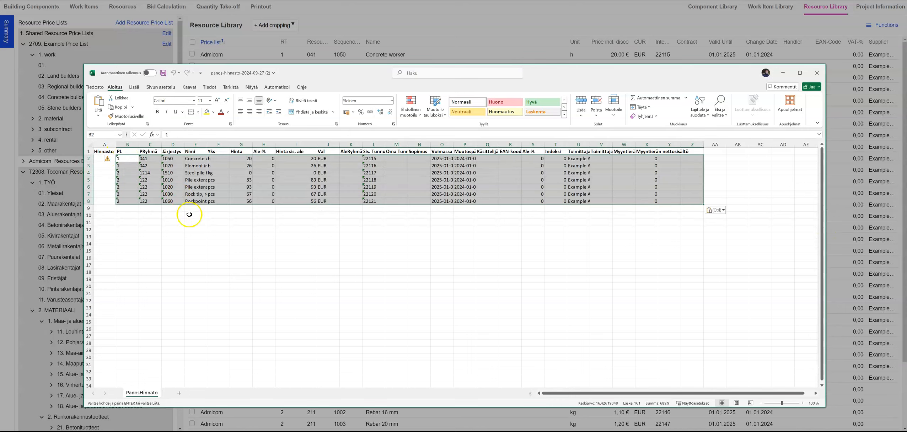
click(201, 231)
drag(207, 144, 282, 144)
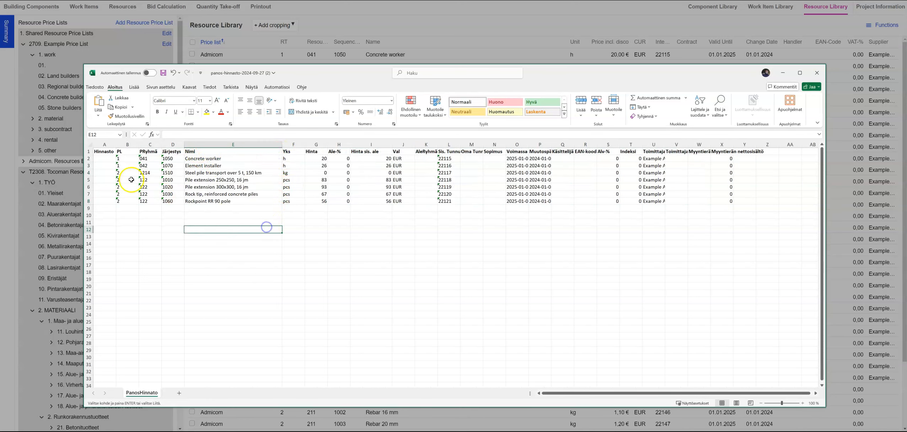
- Examine the pasted resources' type, group, sequence, name, price, discount percentage and discounted price columns
drag(128, 159, 132, 199)
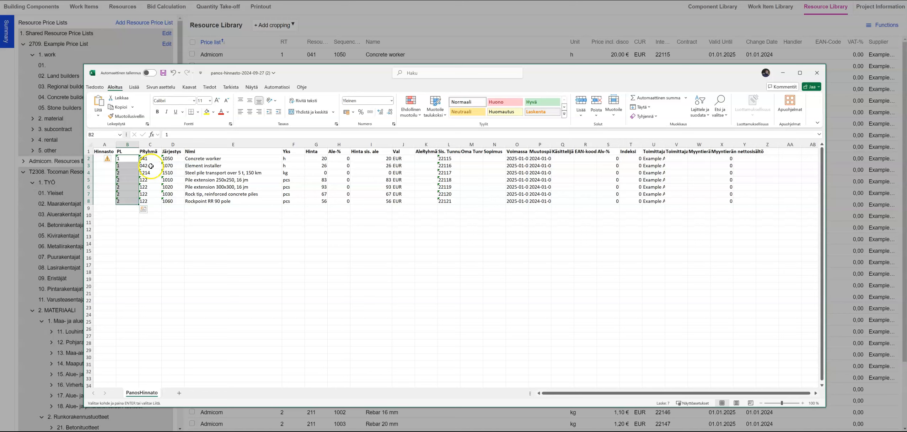
drag(150, 159, 152, 200)
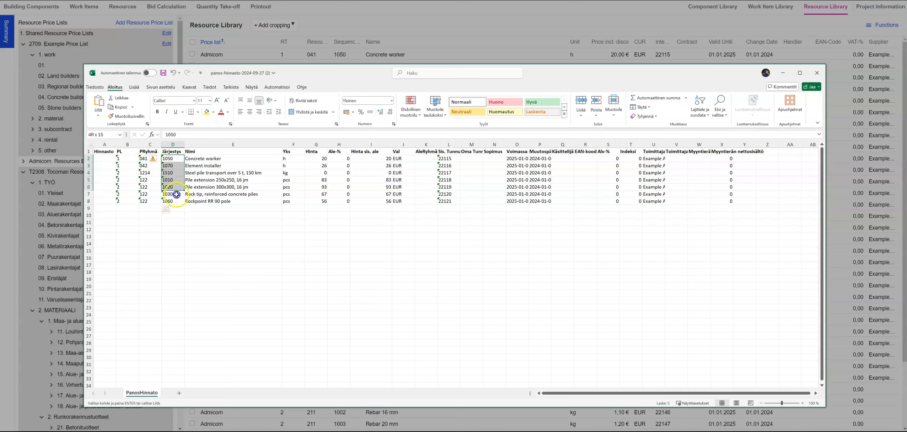
drag(224, 159, 228, 198)
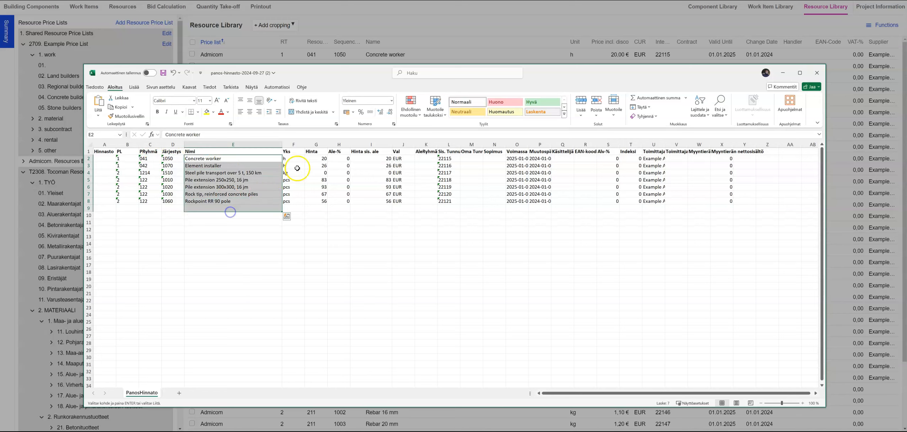
drag(316, 151, 320, 201)
click(352, 216)
drag(340, 165, 343, 198)
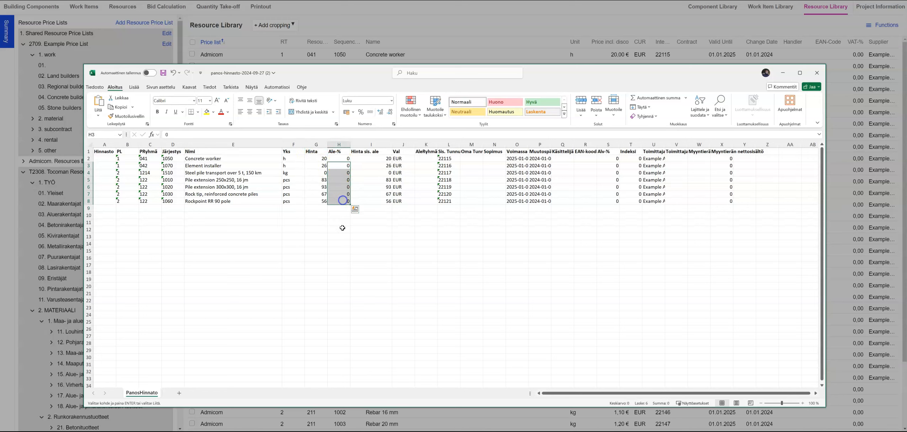
drag(384, 159, 385, 201)
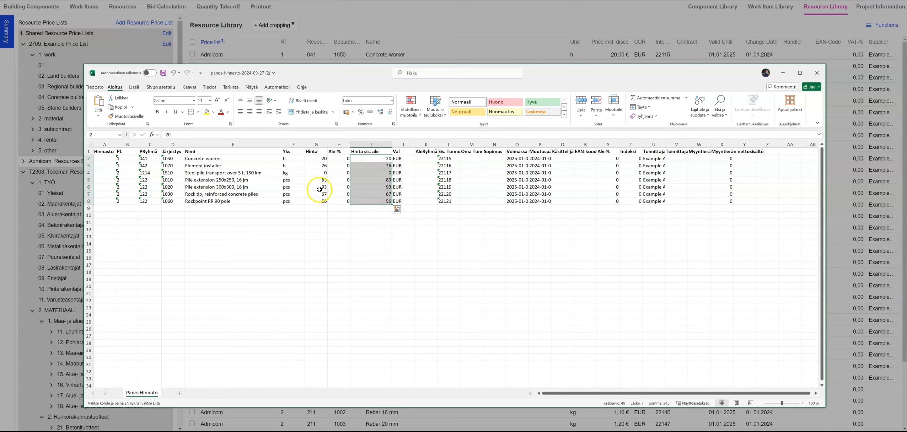
drag(317, 158, 315, 219)
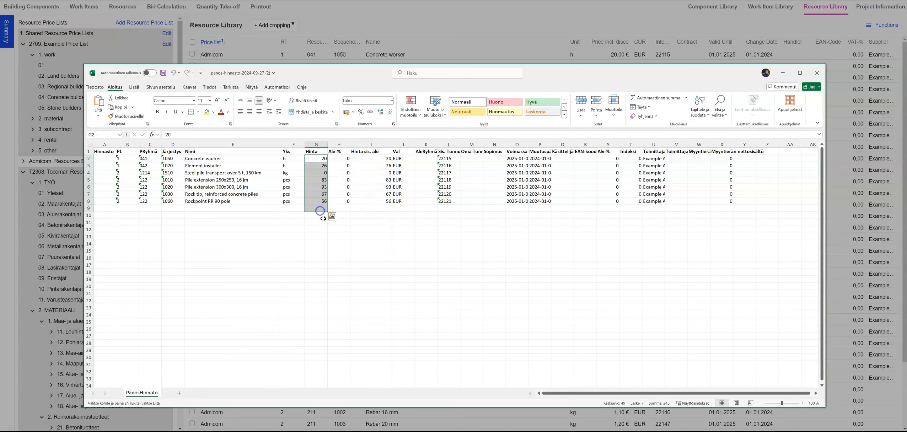
click(341, 222)
- Widen the Voimassa and Muutospäivä columns to show the full dates, and examine the validity dates of the pasted resources
drag(529, 145, 640, 144)
drag(550, 157, 550, 205)
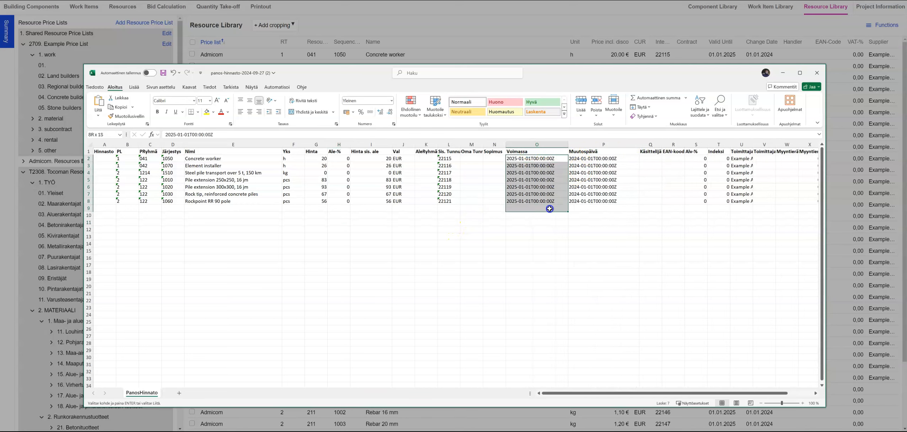